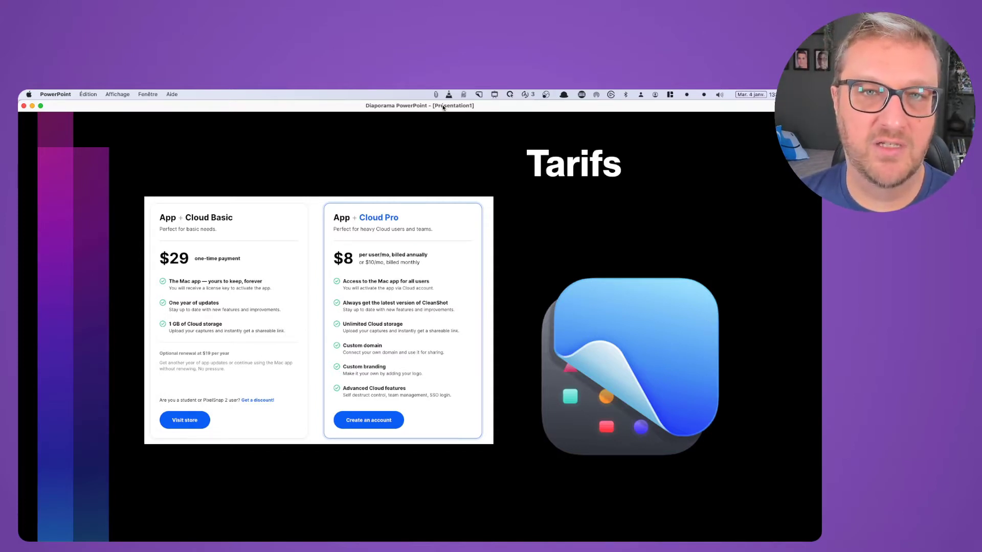
Advance to the CleanShot slide and capture the screen area that covers its menu image, title and logo.
key("Right")
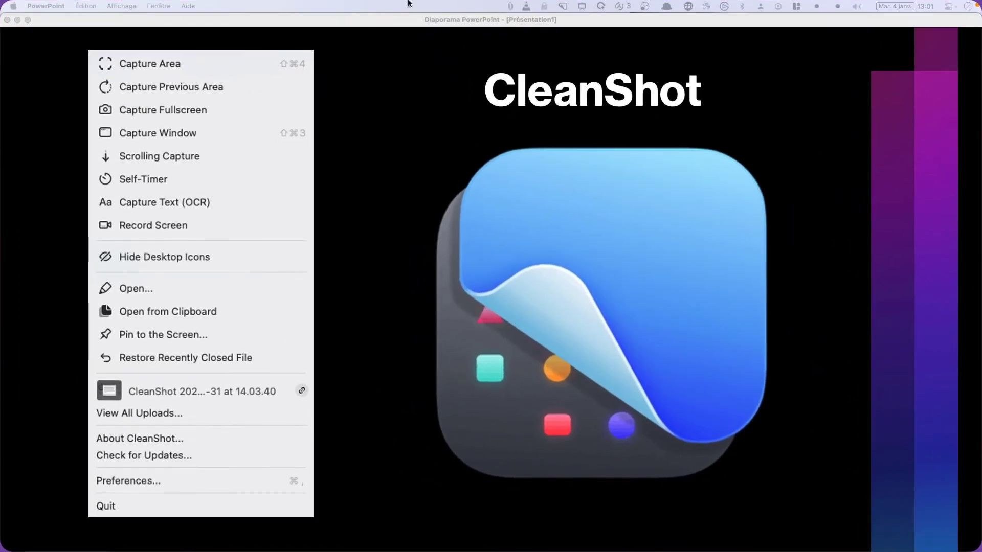
left_click(564, 7)
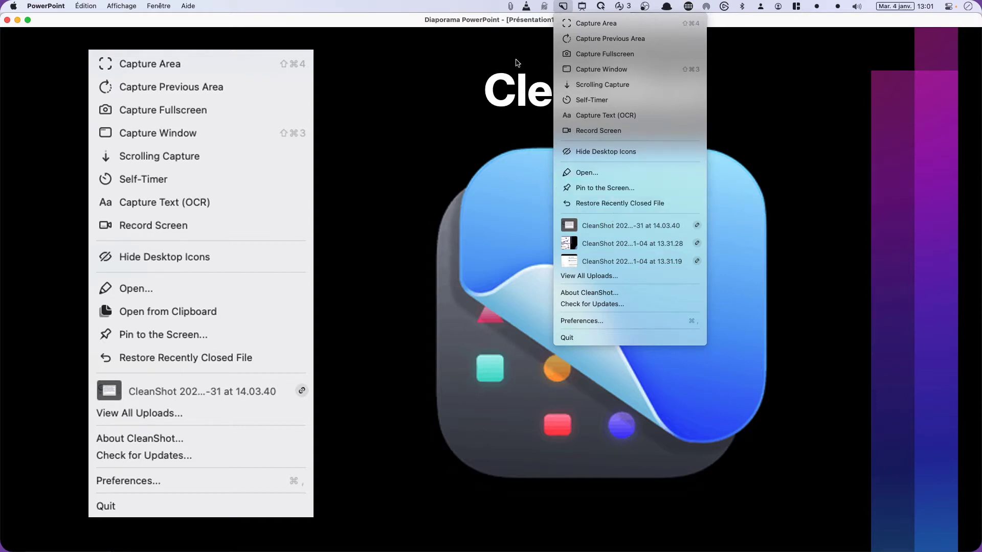
left_click(578, 24)
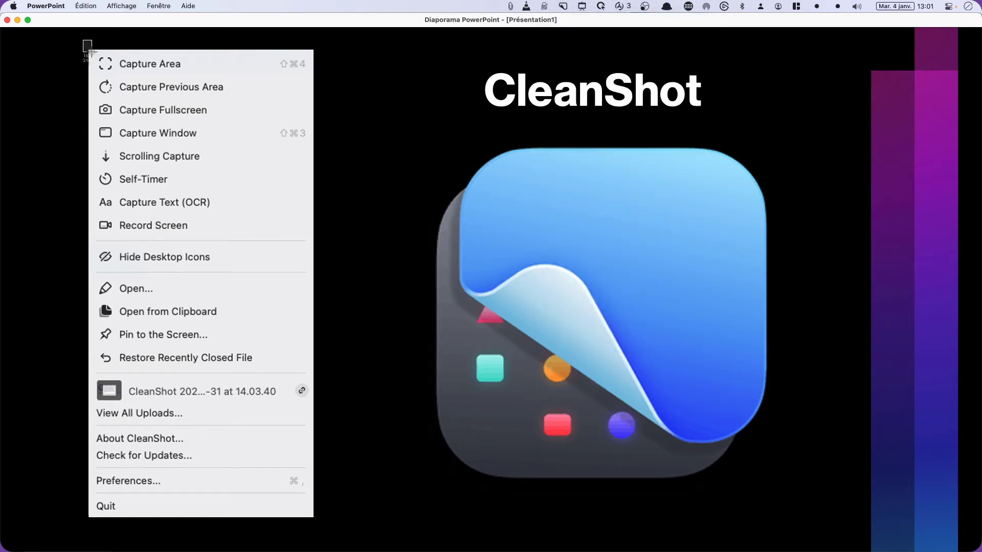
left_click_drag(82, 40, 811, 510)
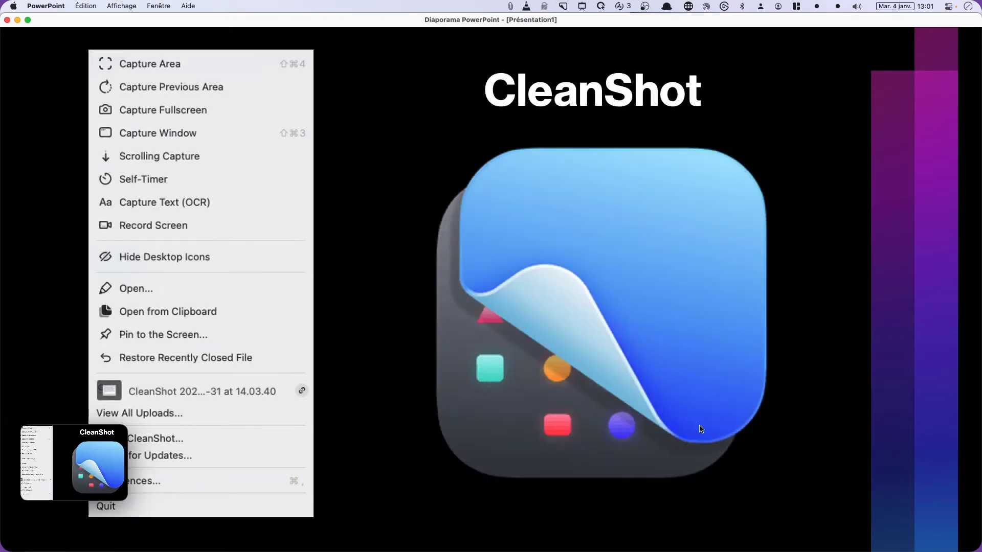
Capture a second screen area tightly around the large CleanShot logo on the slide.
mouse_move(27, 428)
key("super+shift+4")
left_click_drag(411, 135, 778, 484)
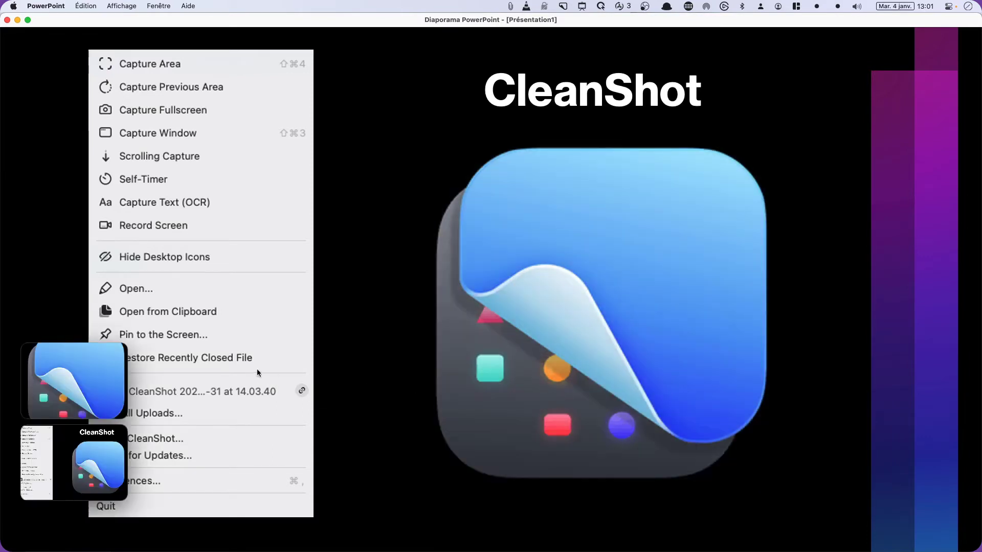
Open the capture with the menu and logo for annotation and draw a thin purple arrow pointing at Capture Previous Area.
mouse_move(53, 409)
mouse_move(79, 379)
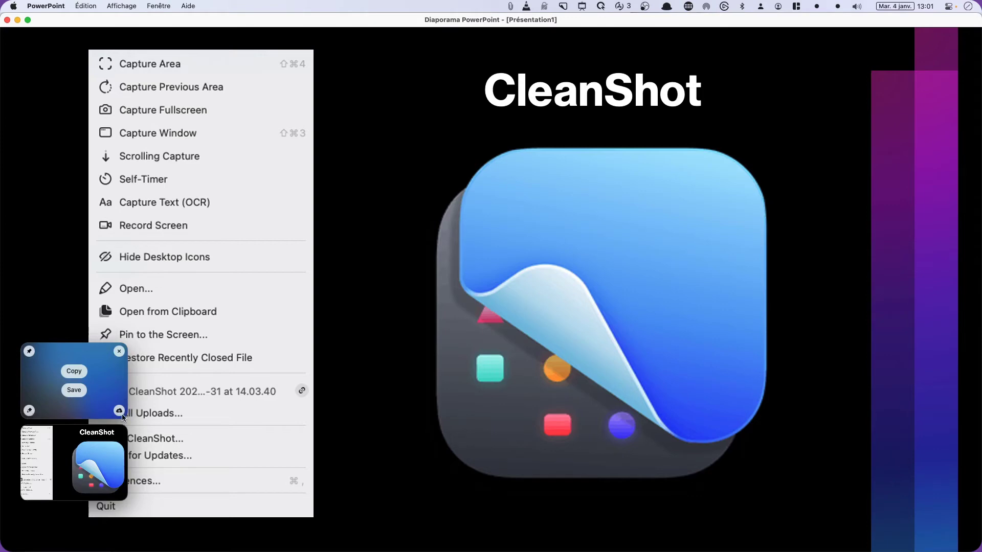
left_click(30, 412)
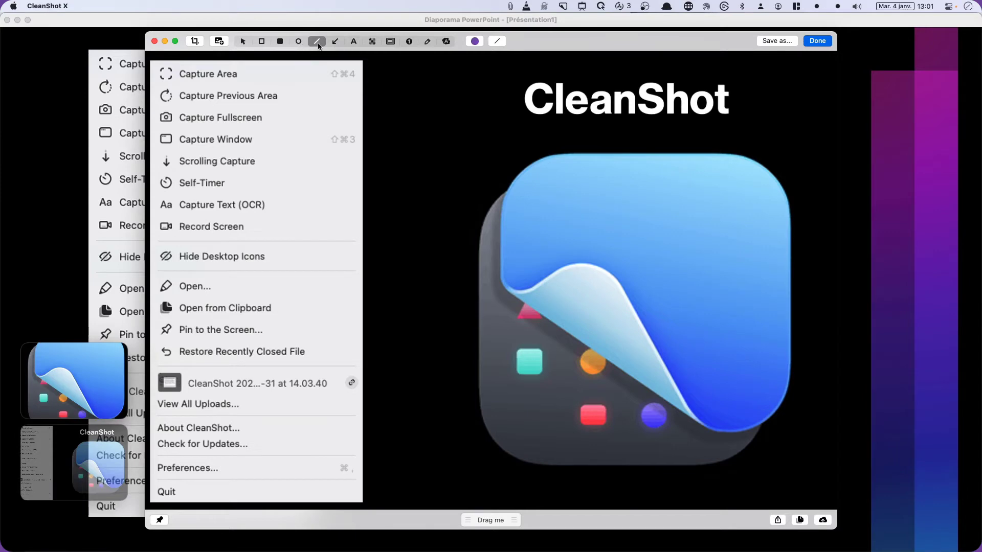
left_click(335, 42)
left_click_drag(356, 105, 286, 98)
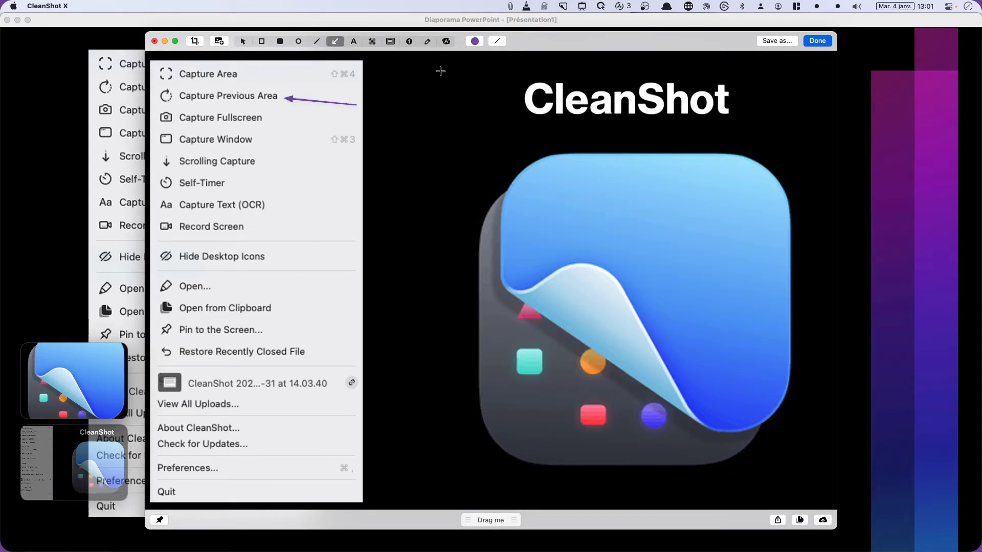
Choose a thicker line width and draw a second purple arrow pointing at Scrolling Capture.
left_click(496, 42)
left_click(496, 78)
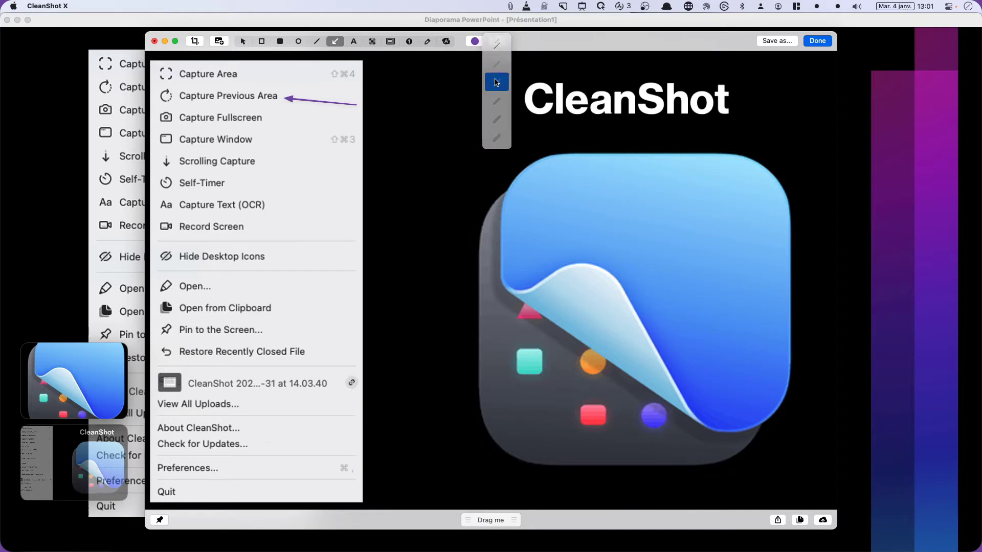
left_click_drag(353, 163, 268, 161)
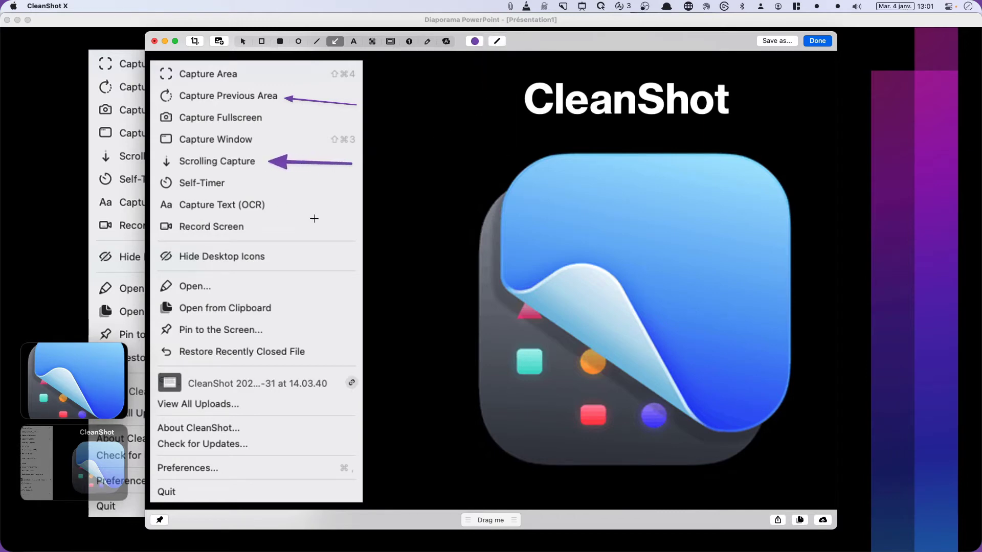
Pixelate the whole Capture Window row, including its shortcut, in the captured menu.
left_click(353, 43)
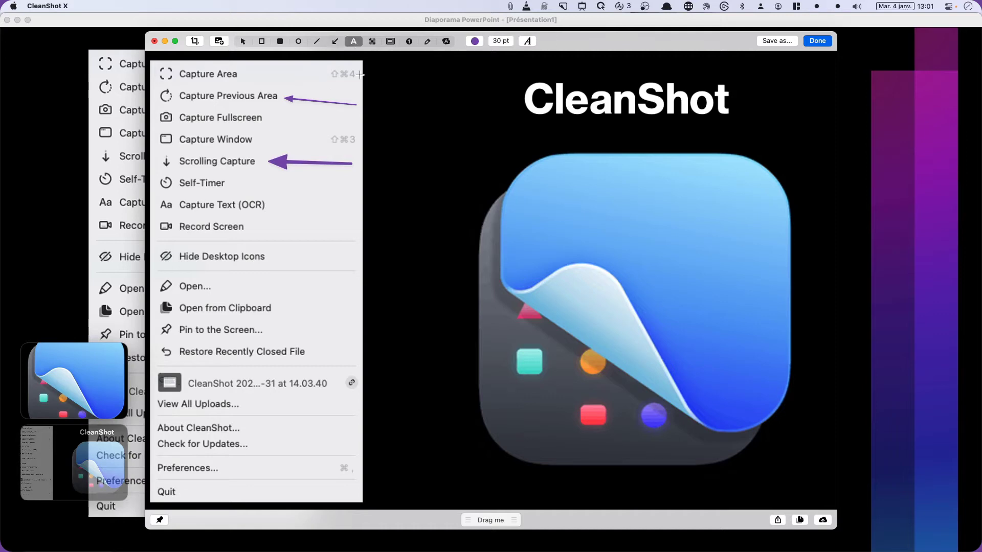
left_click(373, 43)
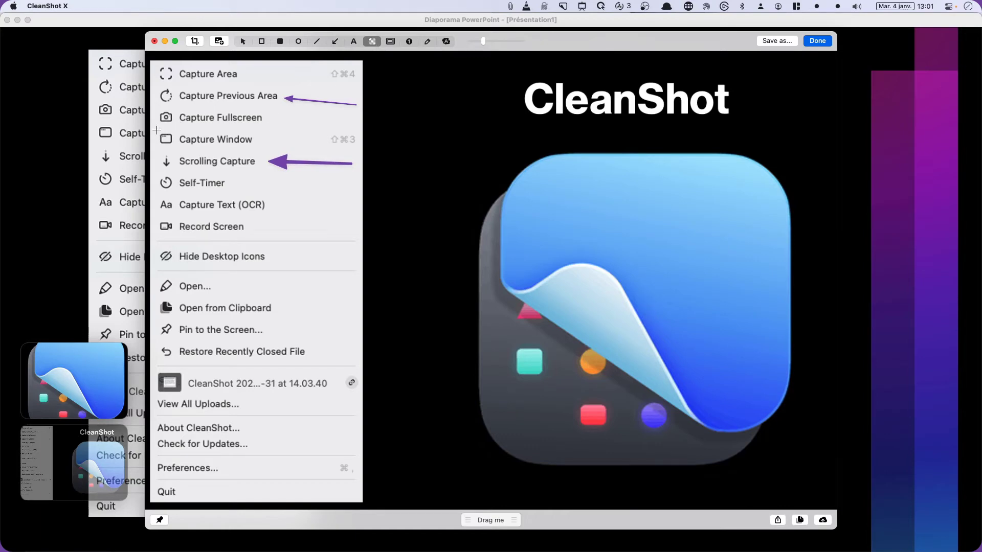
left_click_drag(157, 130, 360, 149)
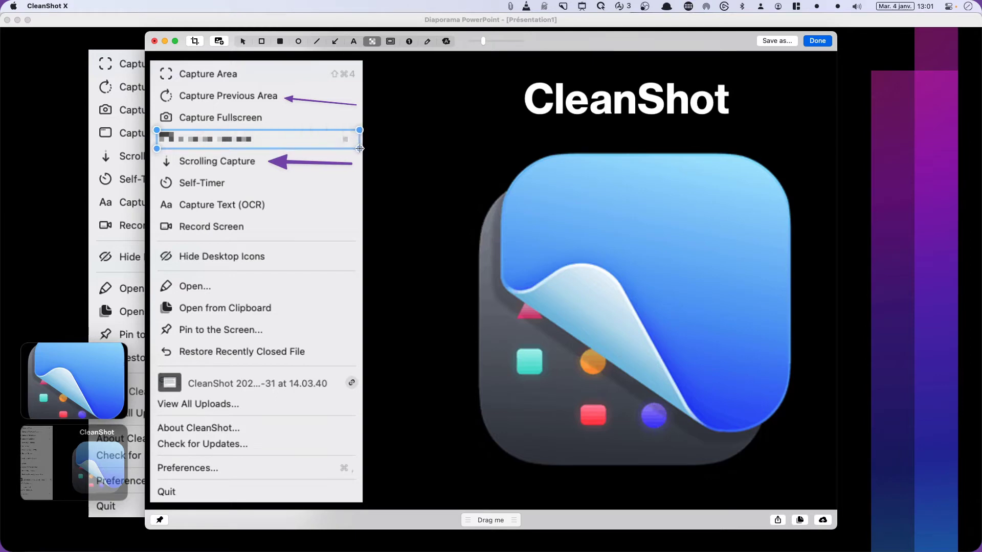
left_click(307, 227)
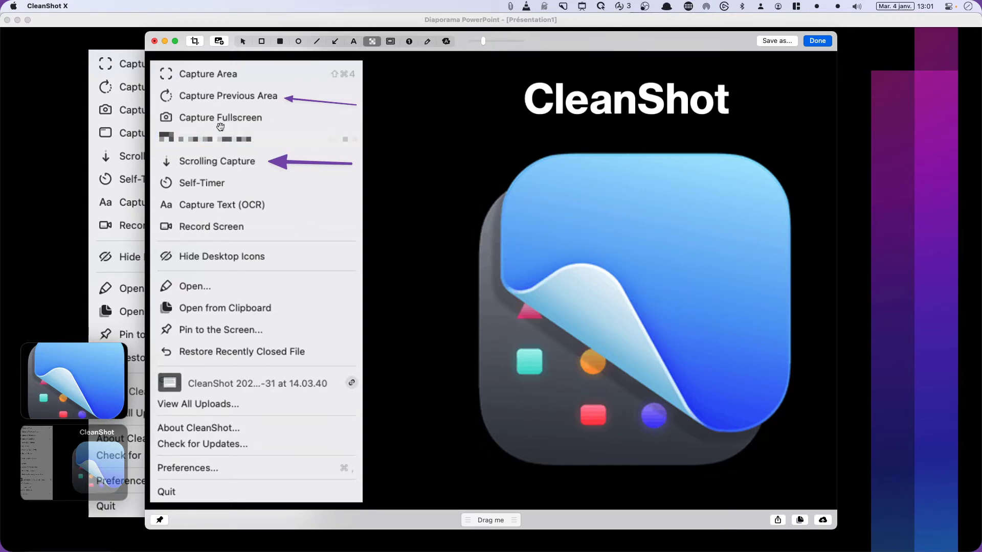
Spotlight the Capture Text (OCR) entry and reduce the dimming around it to a faint level.
left_click(391, 43)
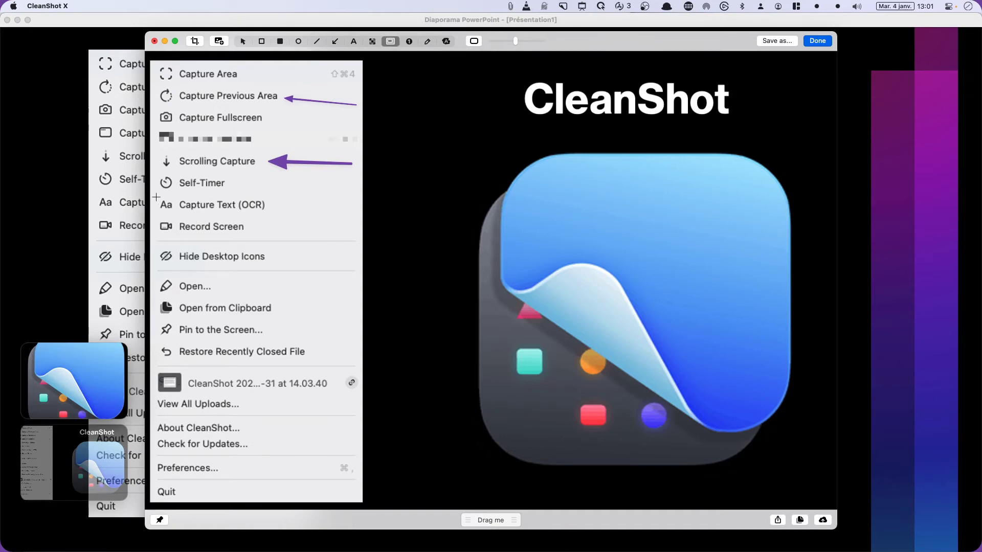
left_click_drag(156, 198, 281, 213)
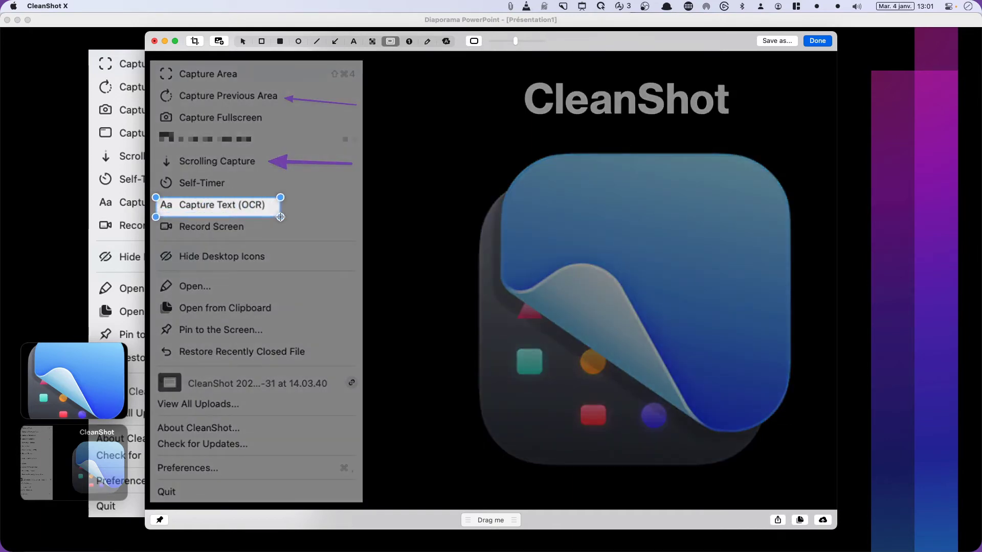
left_click(310, 249)
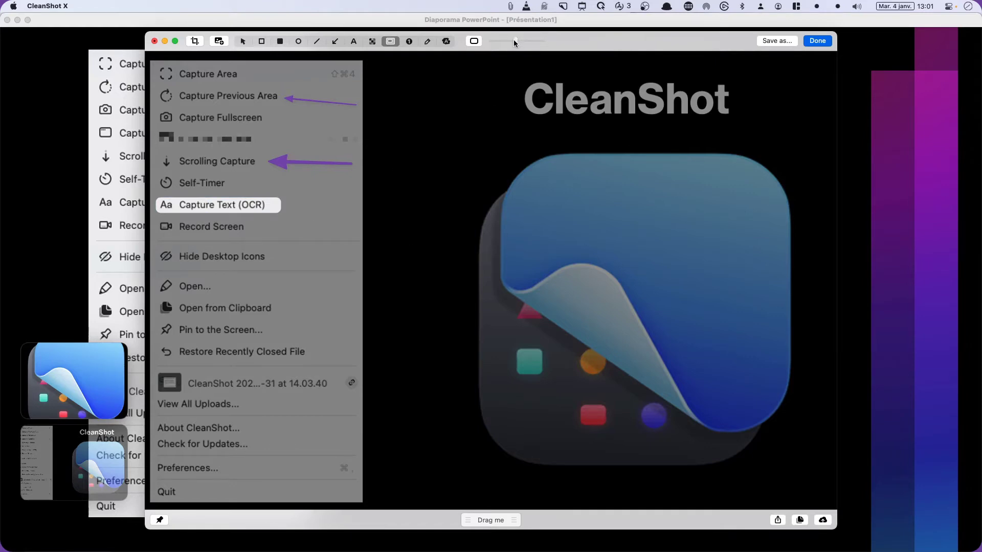
left_click_drag(514, 40, 492, 45)
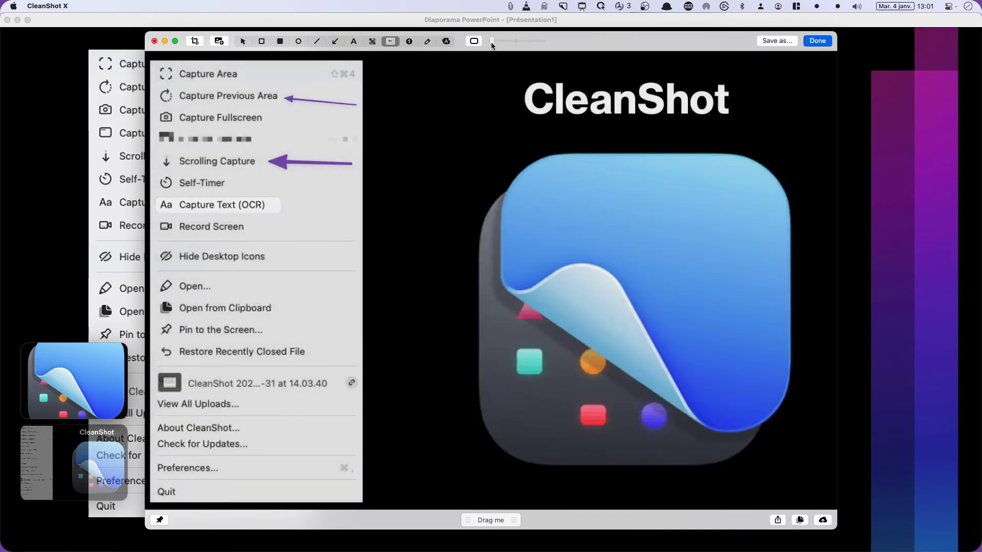
Place five numbered purple markers over the captured menu, starting with number 1 beside Capture Area.
left_click(409, 42)
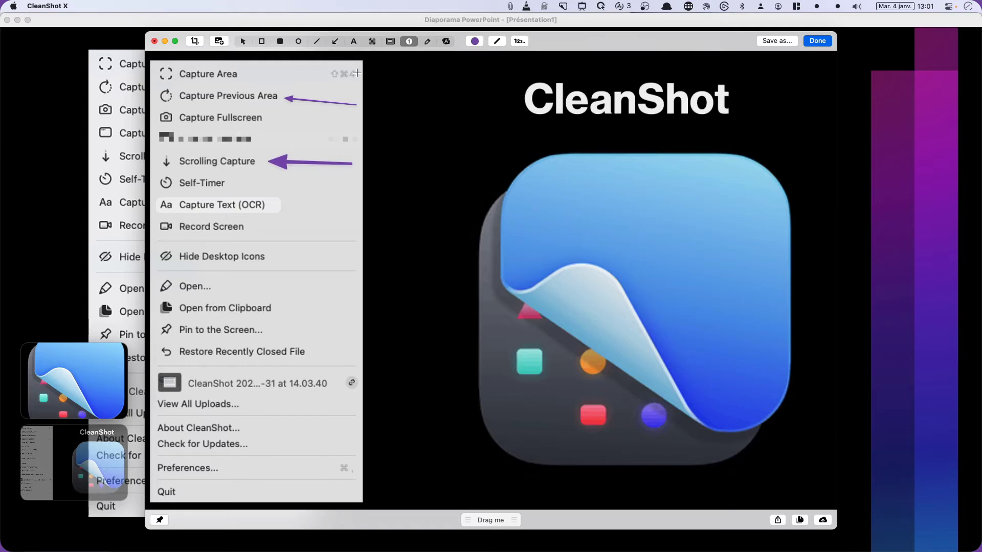
left_click(248, 73)
left_click(279, 172)
left_click(203, 251)
left_click(298, 320)
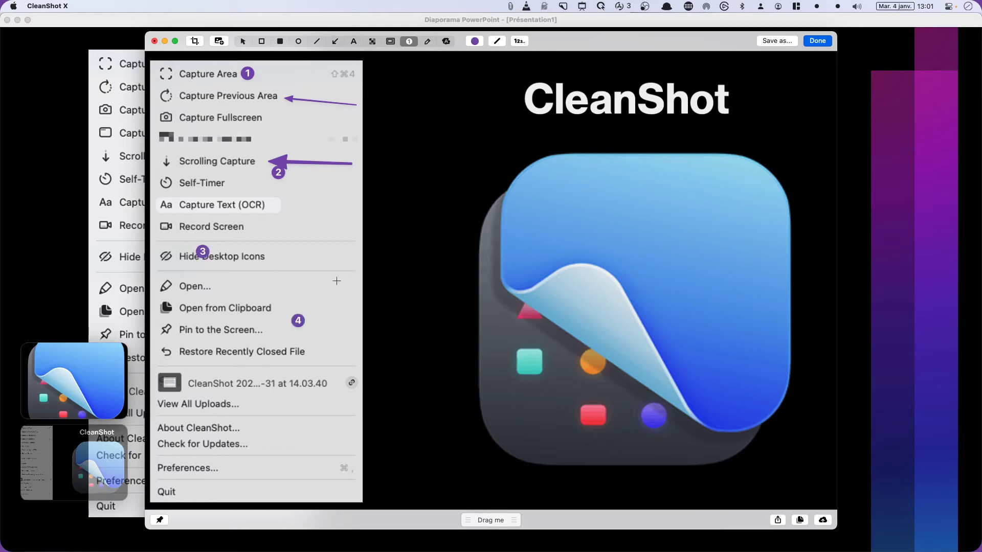
left_click(349, 261)
left_click(474, 43)
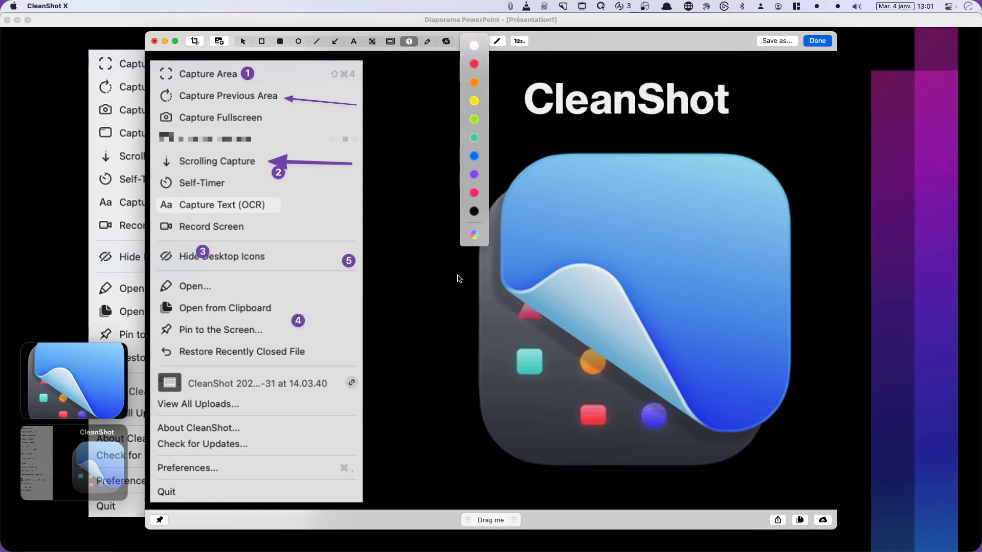
left_click(466, 56)
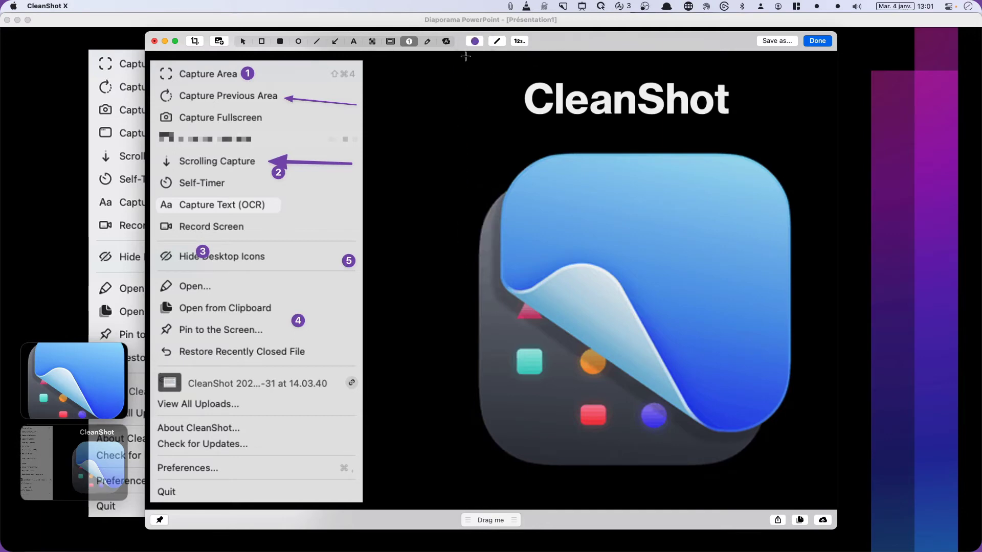
Draw a freehand purple loop beside Record Screen and highlight Hide Desktop Icons along with the area next to it.
left_click(427, 41)
mouse_move(273, 229)
left_mouse_down()
mouse_move(313, 207)
mouse_move(285, 241)
left_mouse_up()
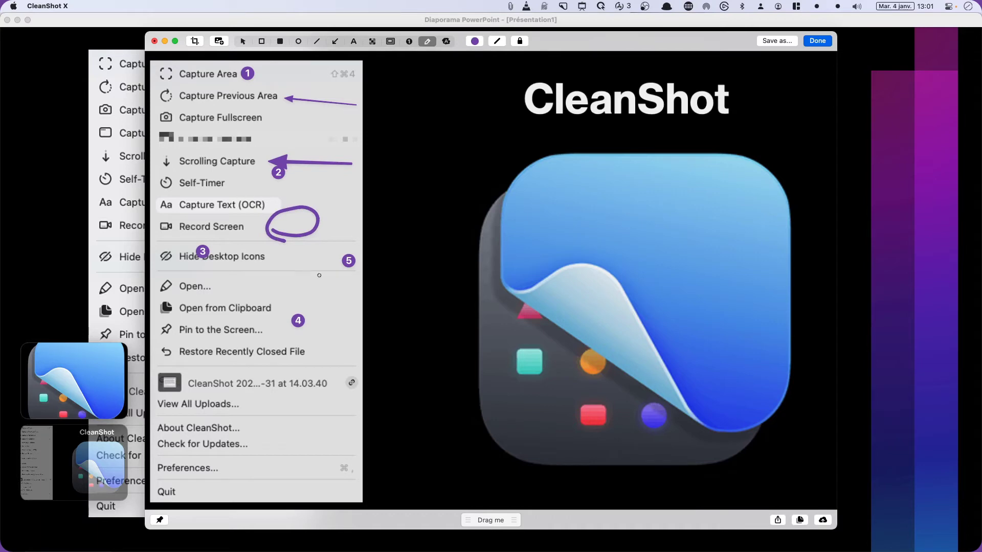
left_click(446, 41)
mouse_move(268, 260)
left_mouse_down()
mouse_move(304, 257)
mouse_move(287, 266)
mouse_move(279, 263)
mouse_move(297, 251)
mouse_move(272, 255)
left_mouse_up()
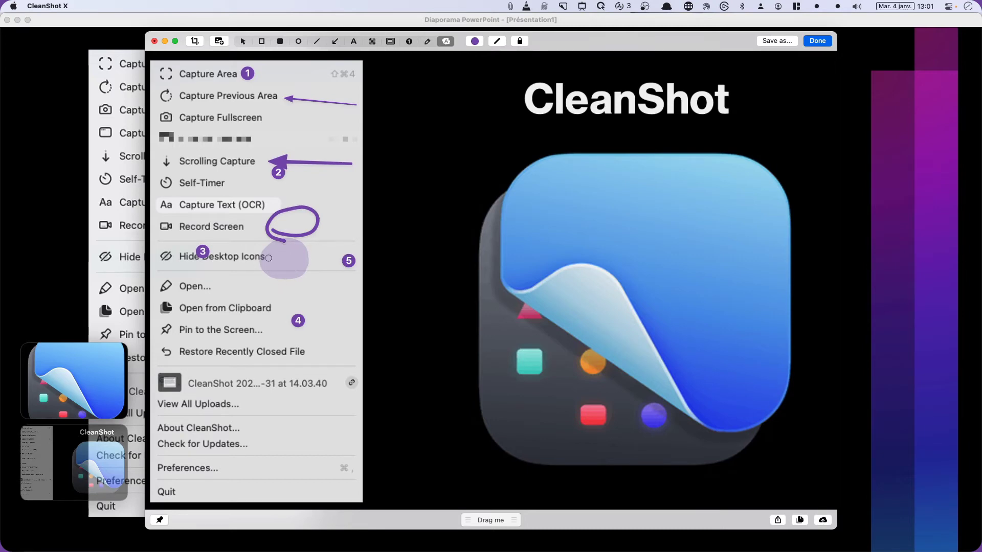
left_click_drag(269, 256, 217, 255)
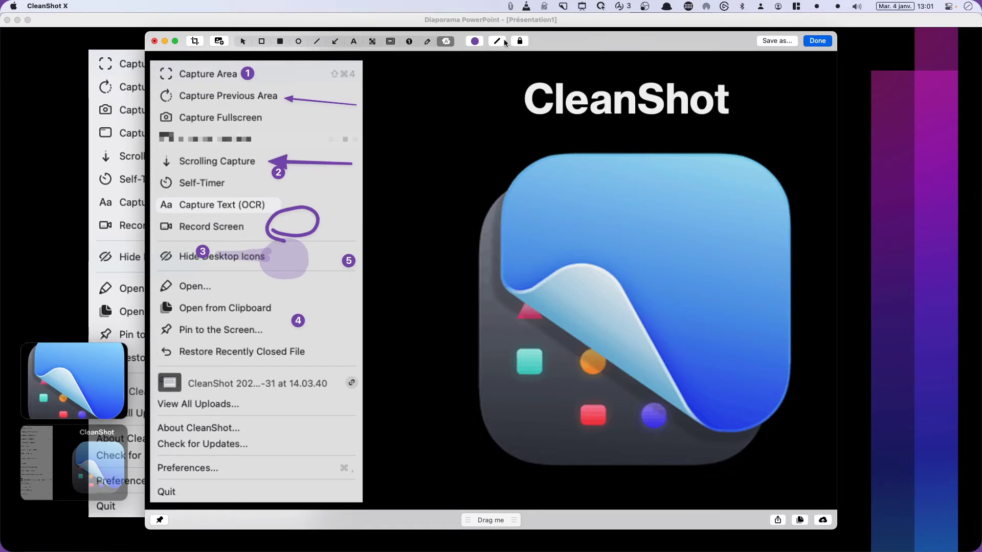
Finish the annotations and upload the annotated capture to the cloud to get its share link.
left_click(817, 41)
mouse_move(47, 466)
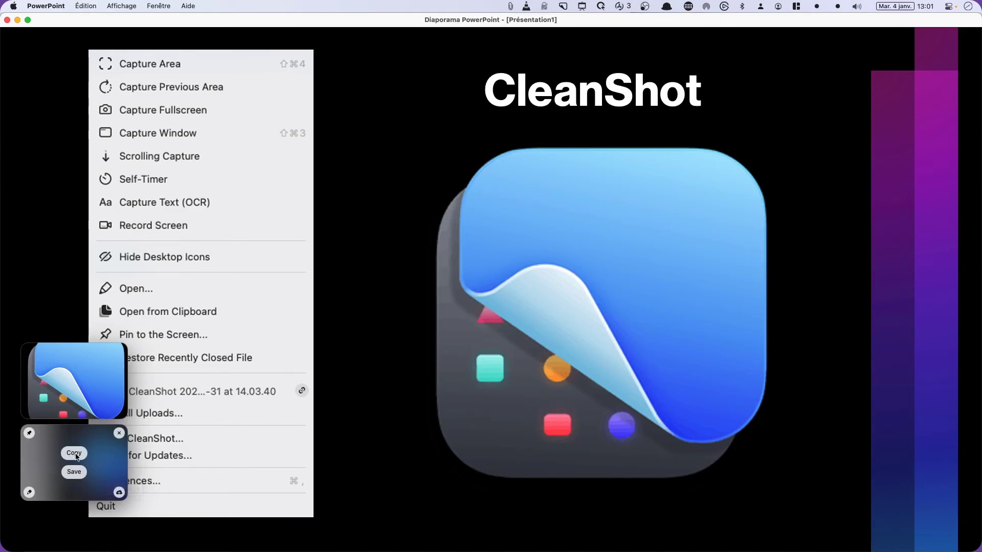
left_click(119, 493)
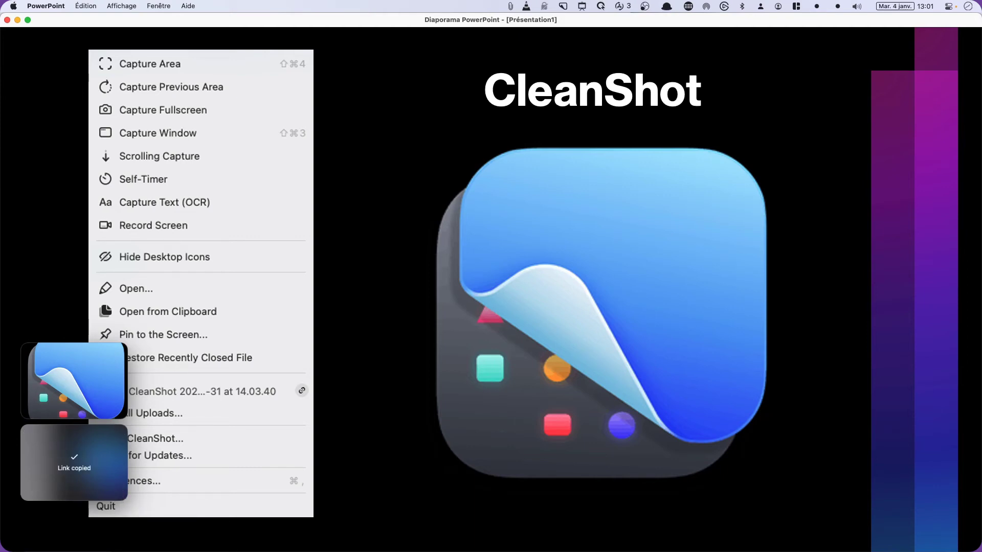
Switch to Safari and open the annotated capture's copied share link.
left_click(18, 21)
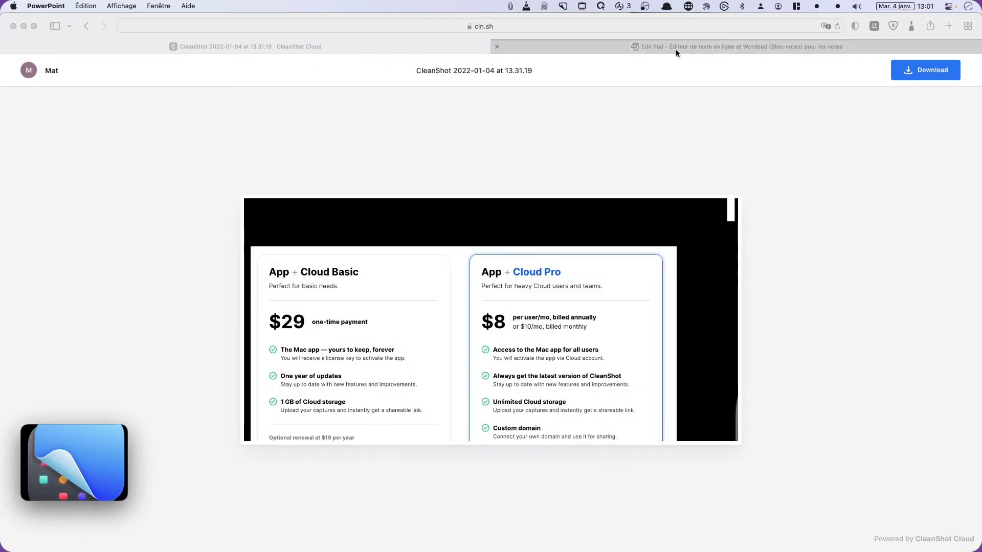
left_click(541, 24)
left_click(541, 24)
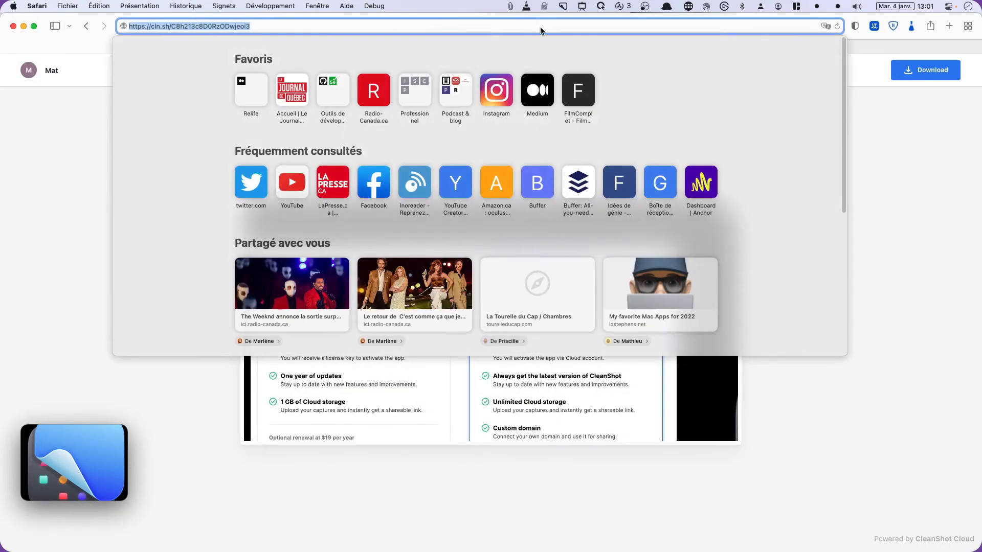
key("Return")
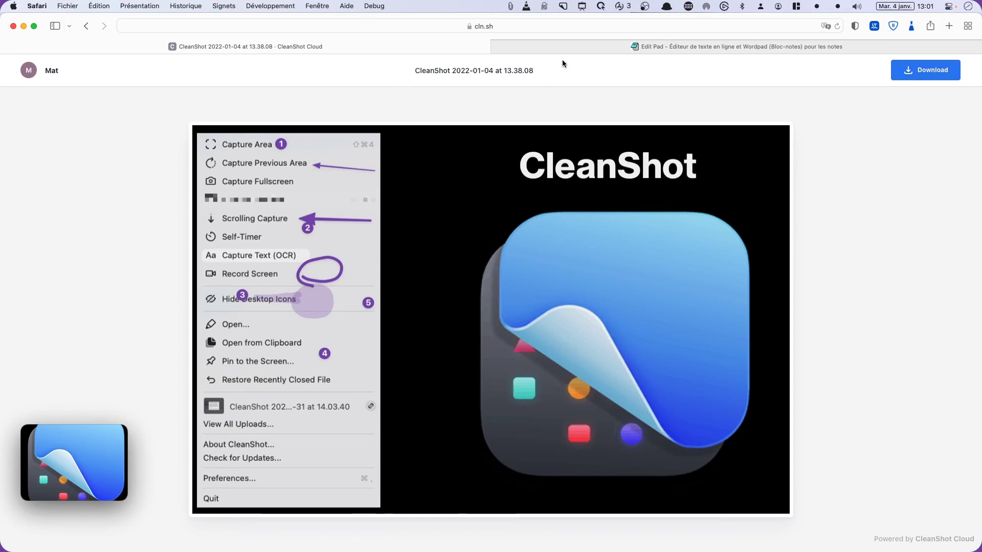
Extract the text of the About CleanShot... and Check for Updates... lines from the shared image with Capture Text (OCR).
left_click(563, 6)
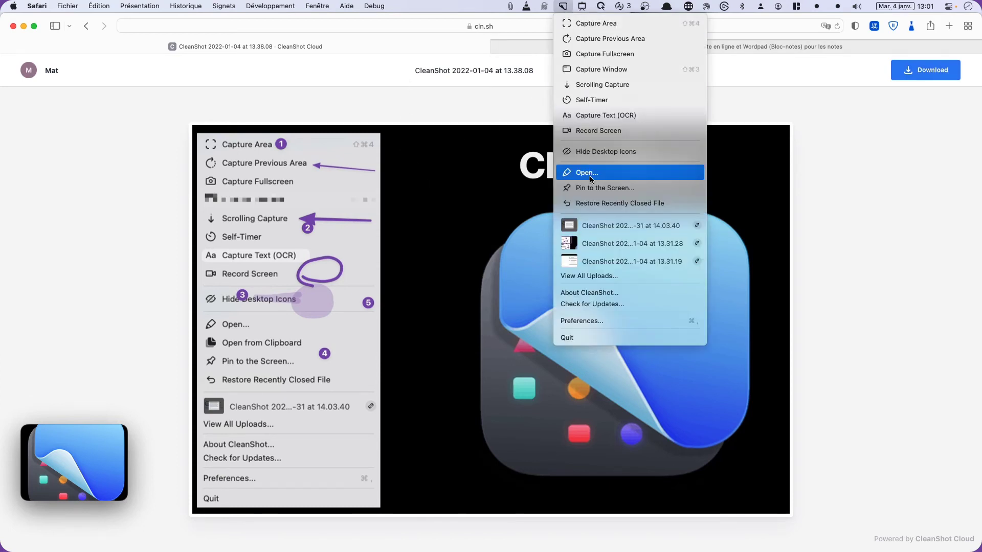
left_click(598, 115)
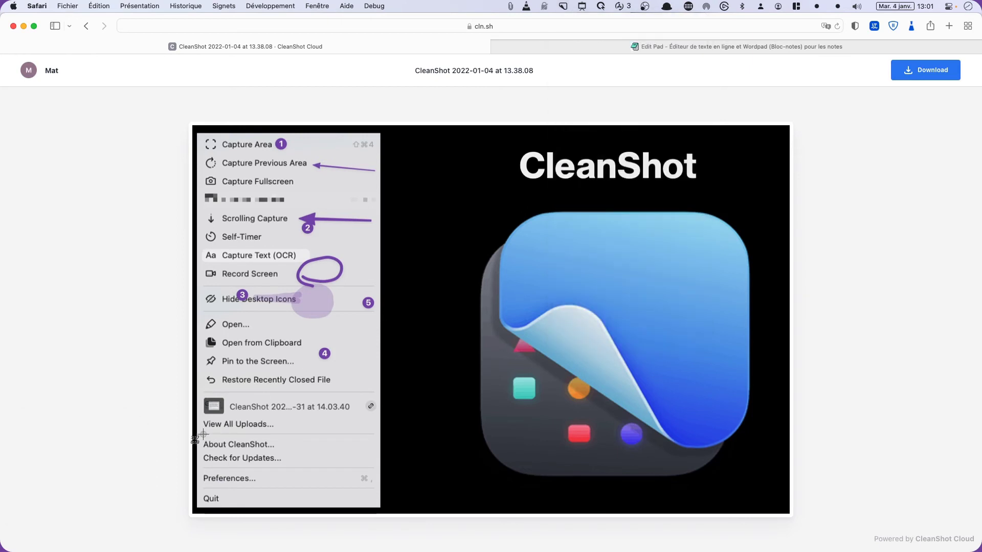
left_click_drag(202, 438, 294, 477)
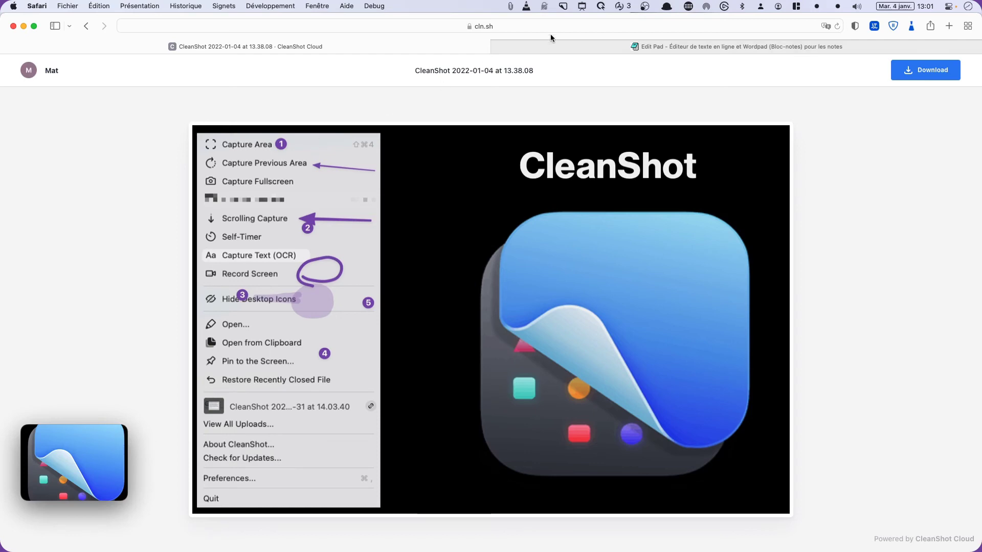
Insert the recognized text "About CleanShot... Check for Updates..." into the Edit Pad note.
left_click(541, 46)
type("About CleanShot... Check for Updates...")
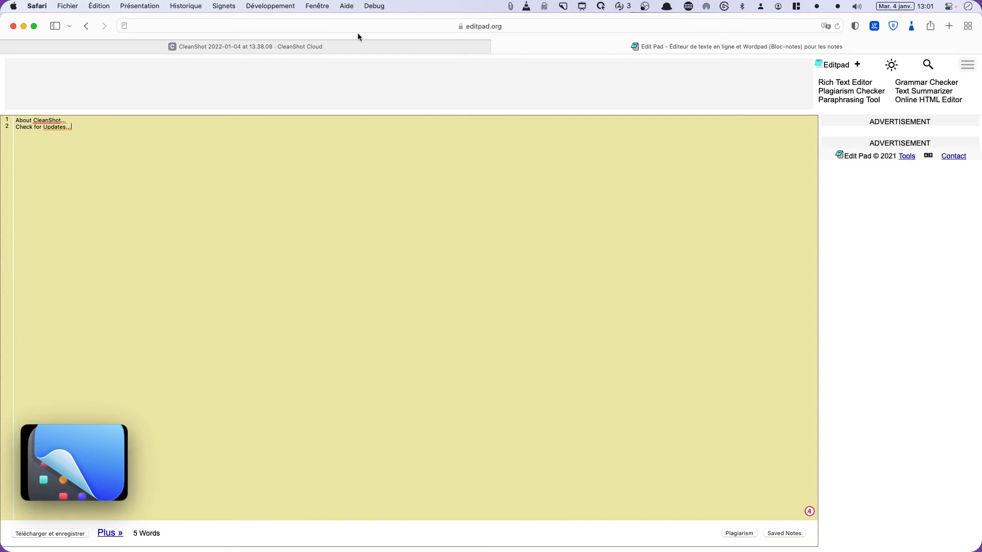
Set up a screen recording of an area about 1186 x 663 over the Edit Pad note, with the Logitech BRIO camera overlay enabled.
left_click(560, 7)
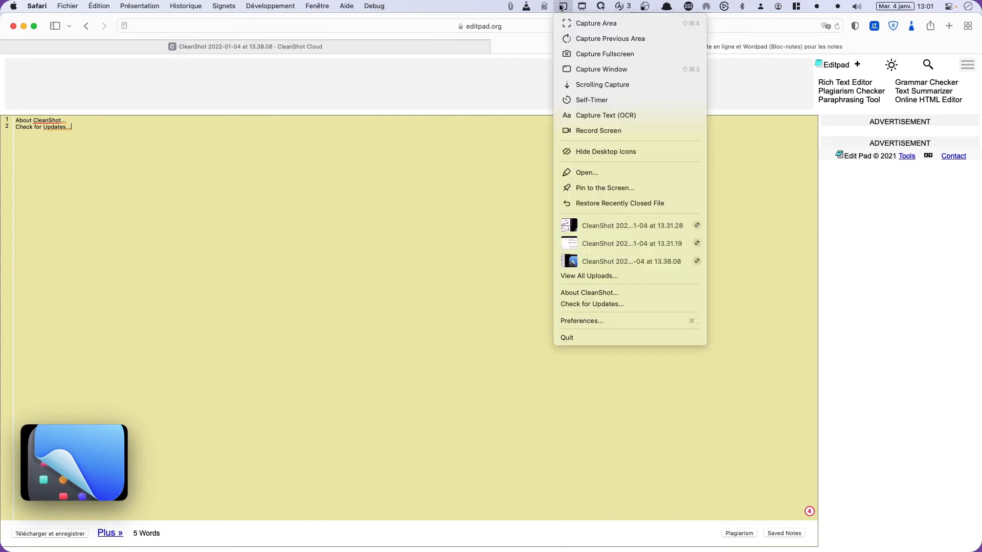
left_click(586, 133)
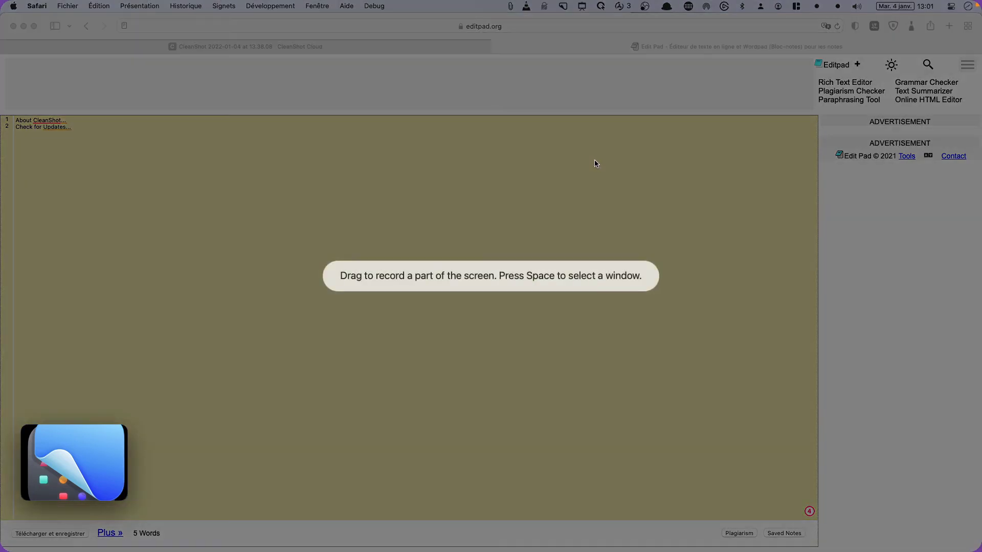
left_click_drag(185, 139, 792, 478)
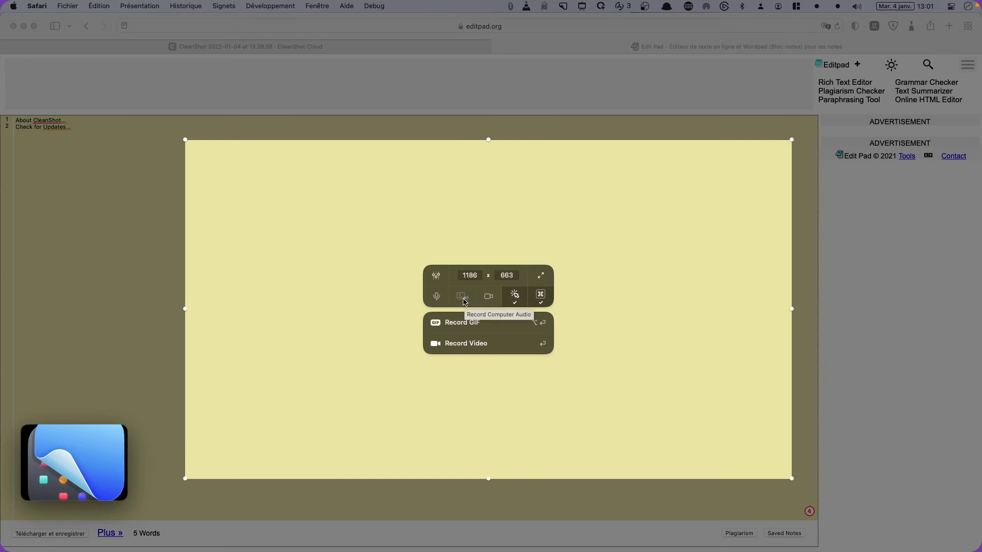
left_click(490, 298)
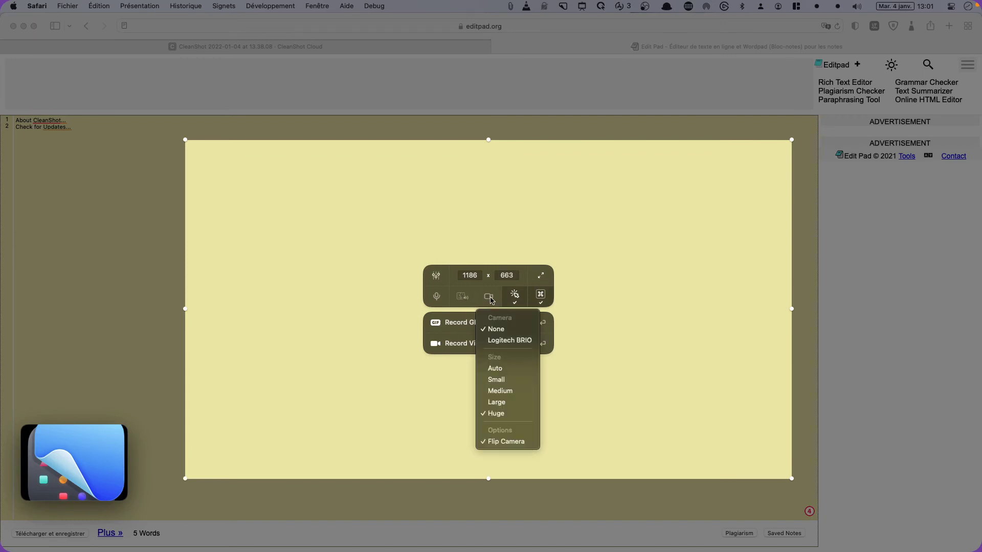
left_click(496, 342)
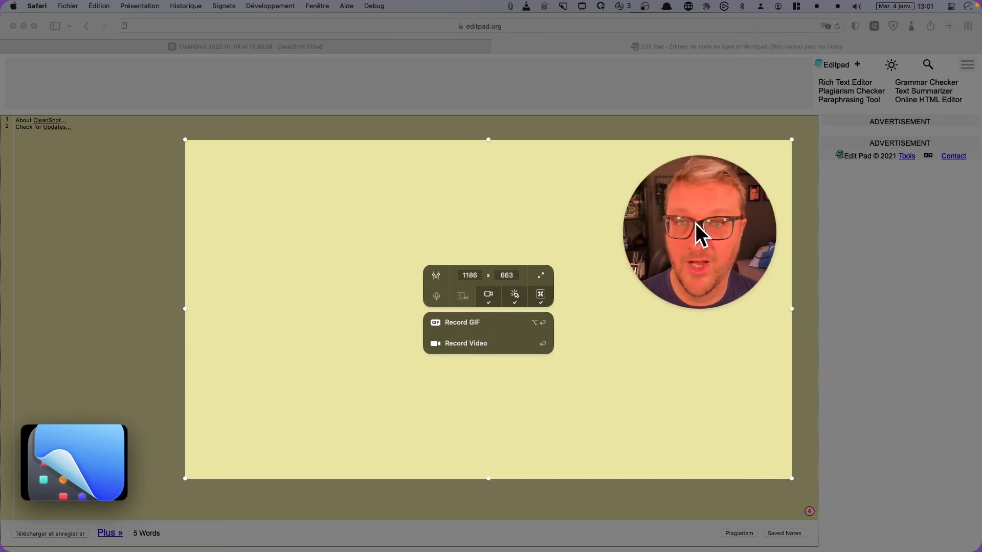
Set the recording's camera to None and cancel the screen recording setup.
left_click(489, 295)
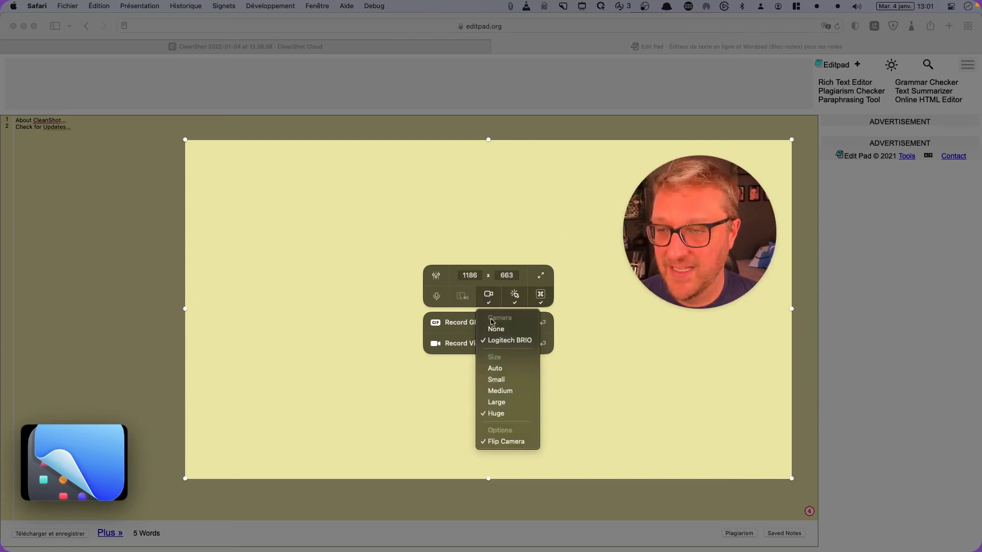
left_click(495, 330)
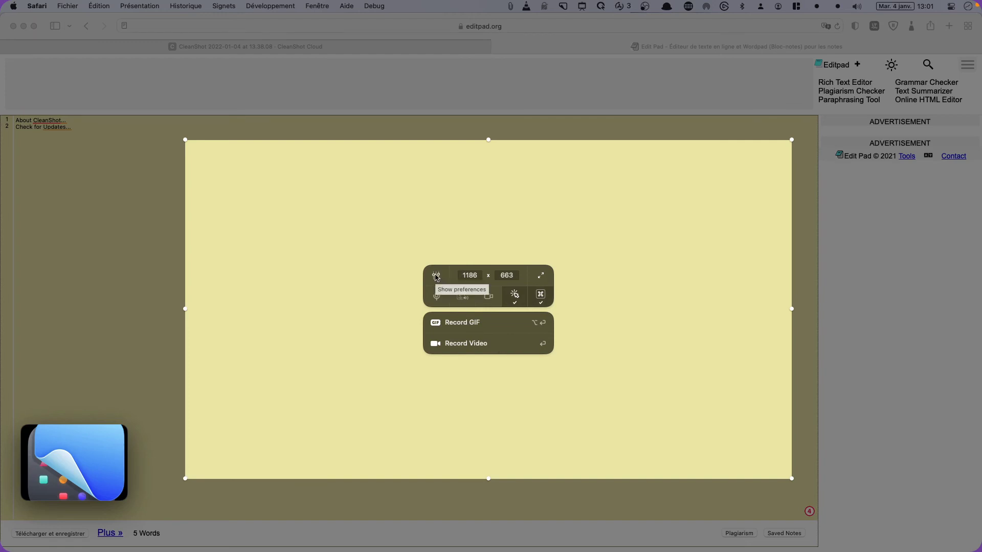
key("Escape")
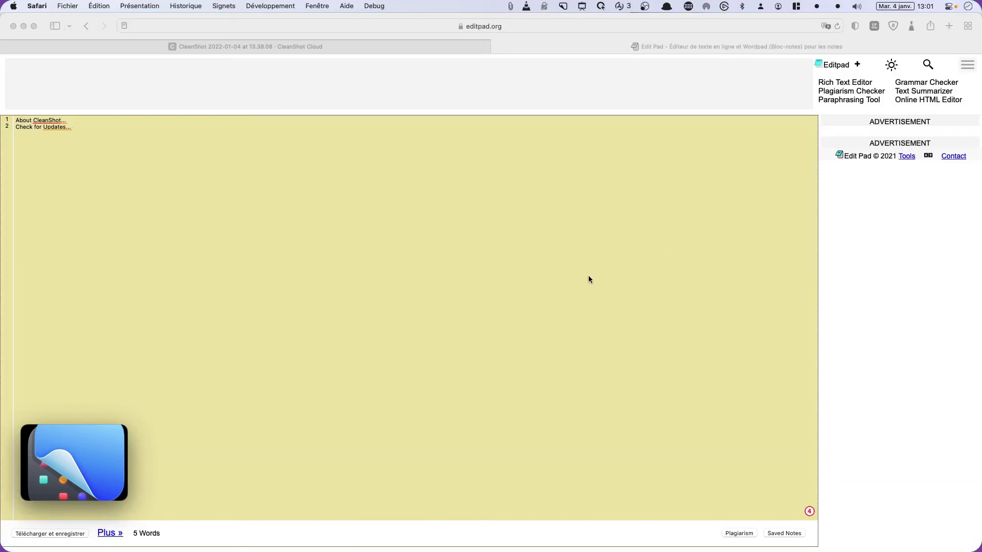